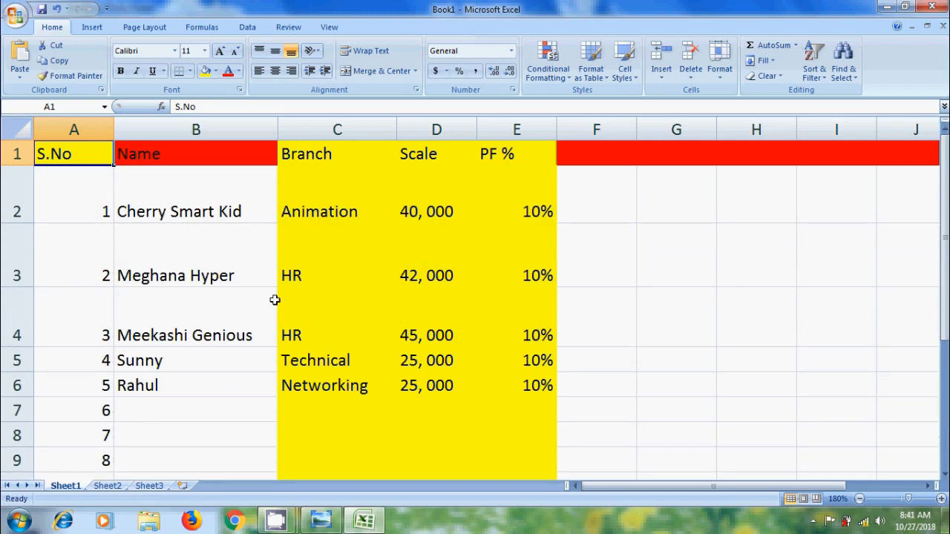
- Set the column width of the Scale and PF % columns (D and E) to 10
left_click(596, 360)
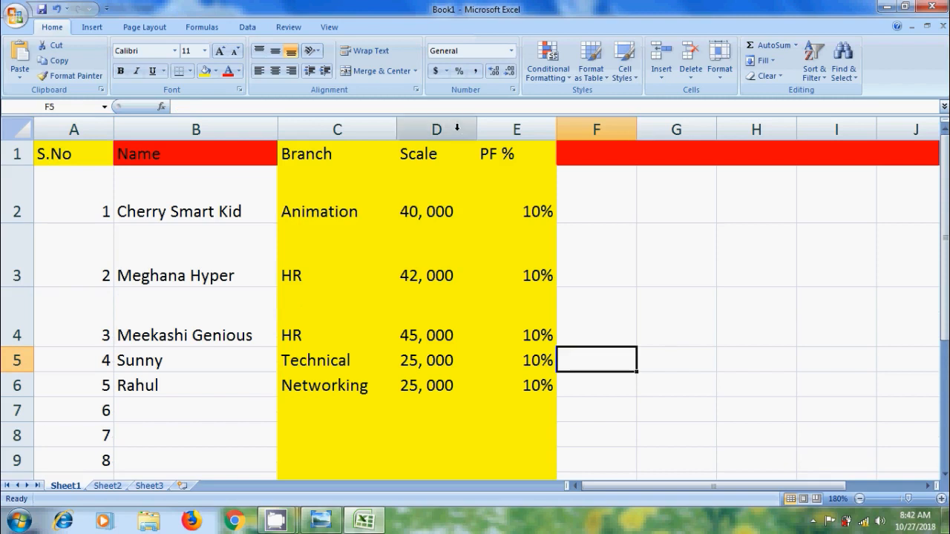
left_click_drag(442, 129, 517, 129)
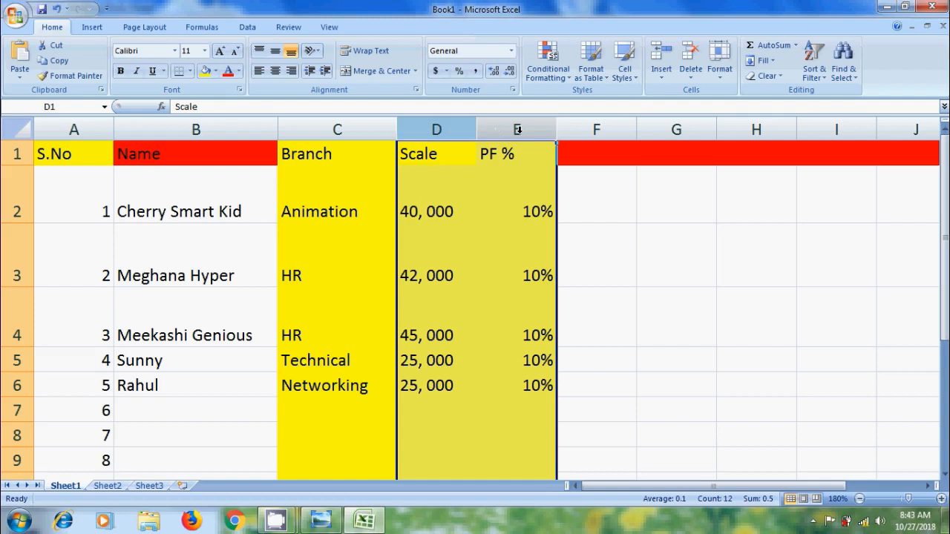
left_click(719, 85)
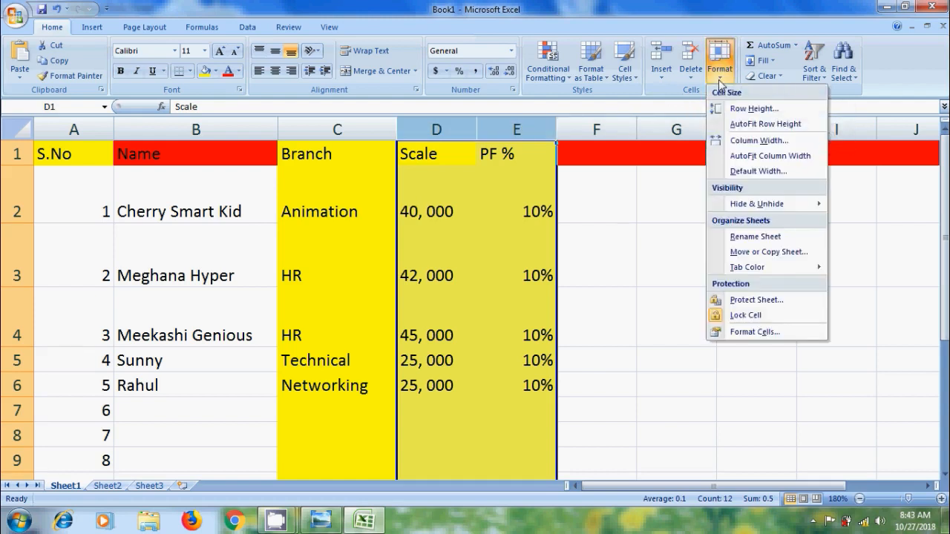
left_click(747, 140)
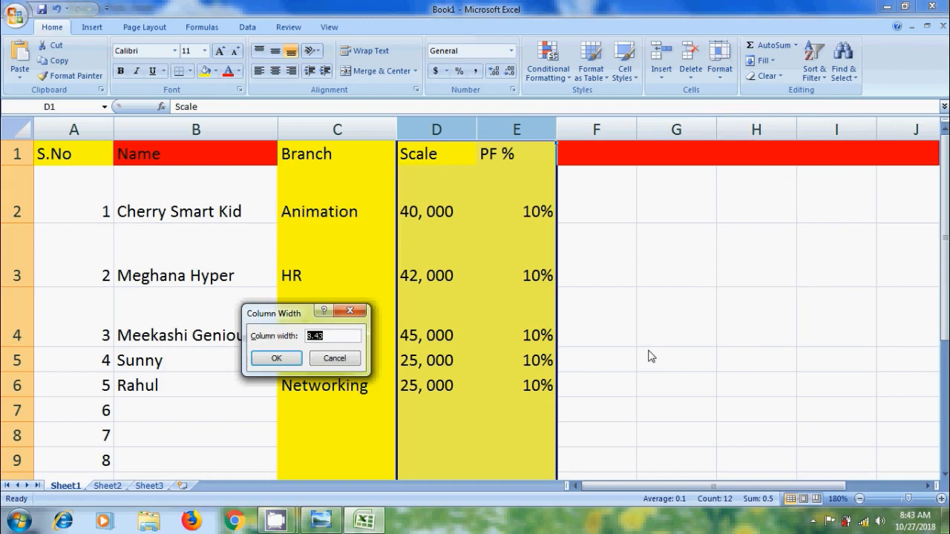
type("10")
left_click(276, 359)
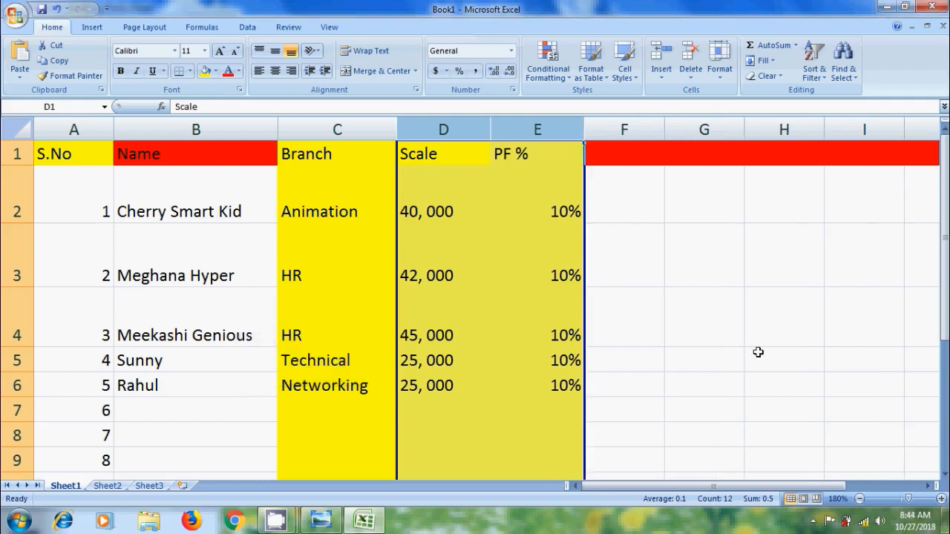
- Narrow the Scale and PF % columns (D and E) to a column width of 6
left_click(719, 71)
left_click(756, 141)
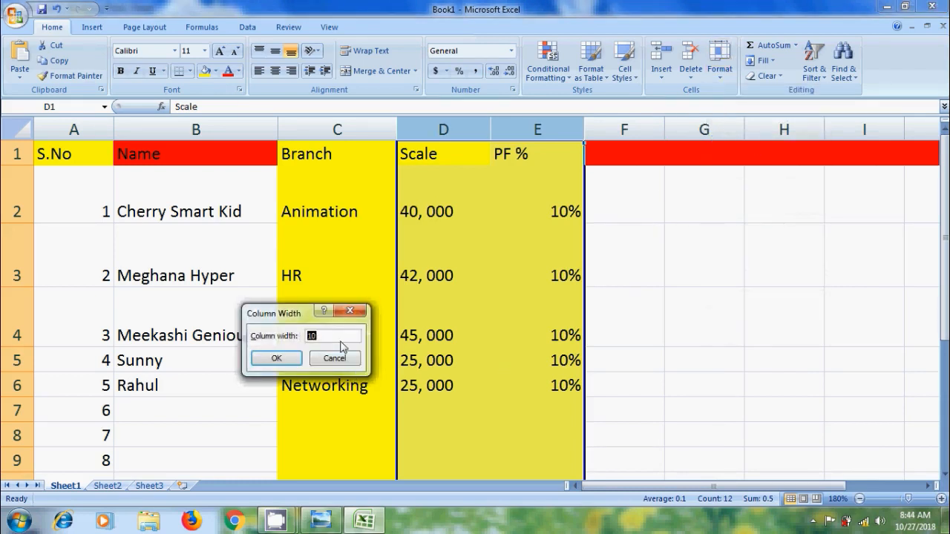
type("6")
left_click(279, 358)
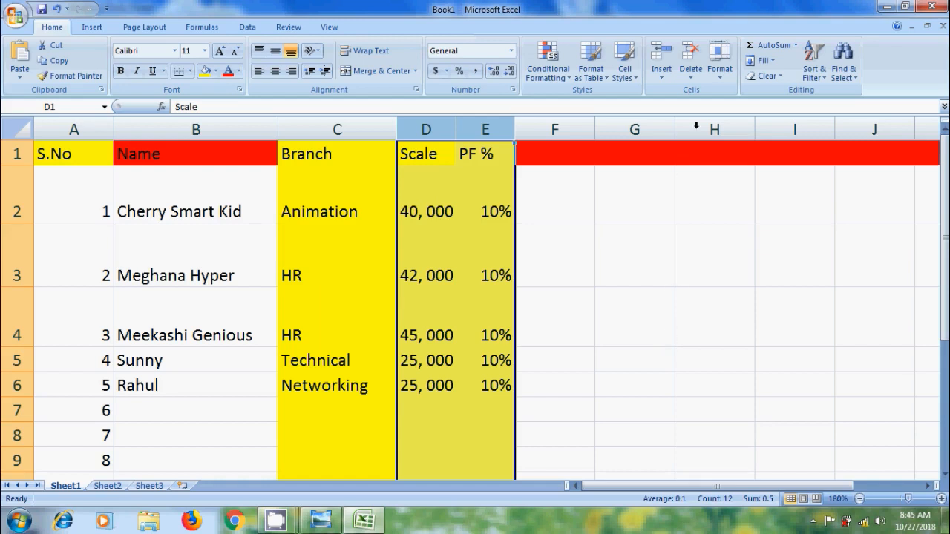
- Check the sheet's default column width without changing it
left_click(724, 77)
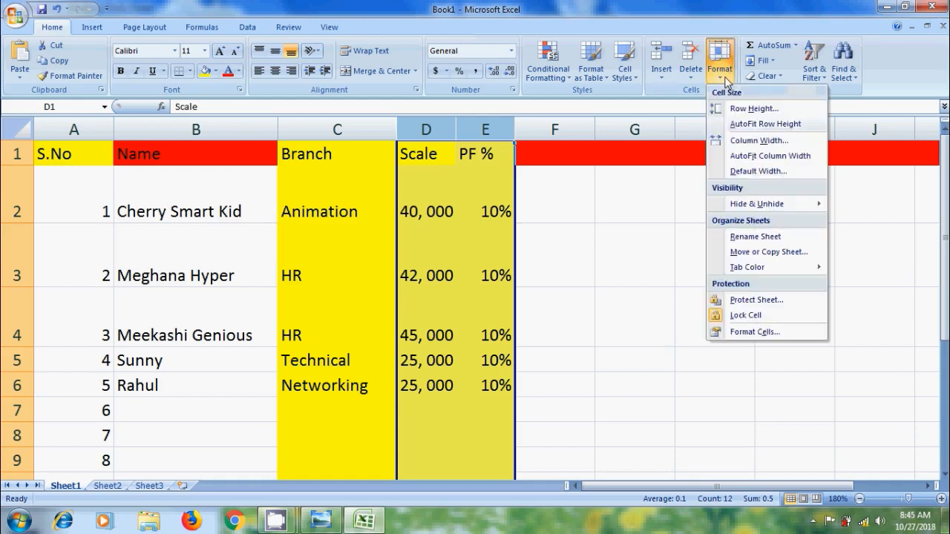
left_click(776, 172)
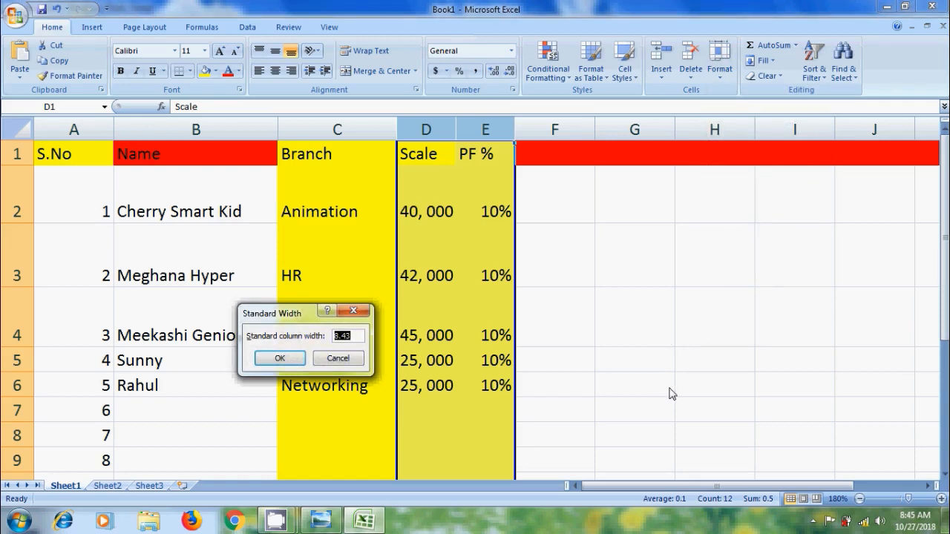
left_click(342, 359)
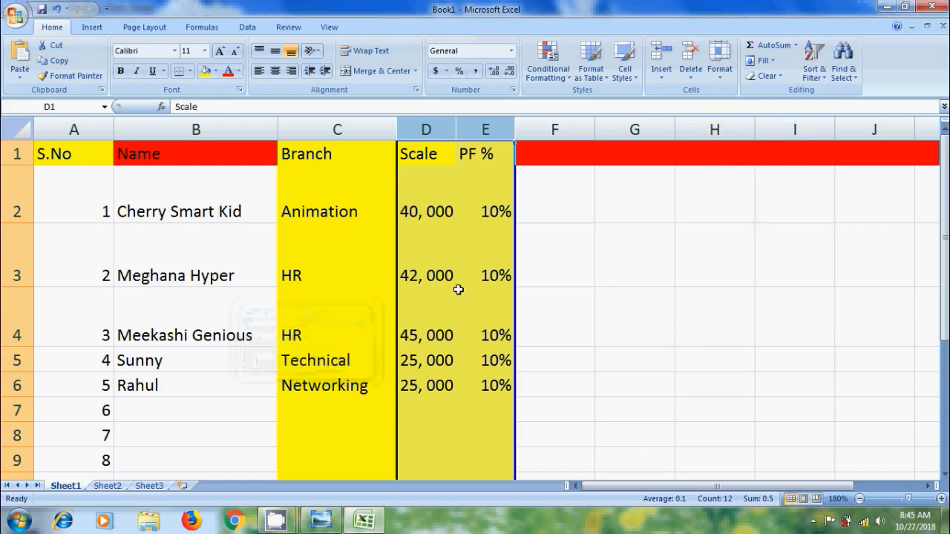
- Set the column width of the Scale and PF % columns (D and E) to 8.43
left_click(719, 63)
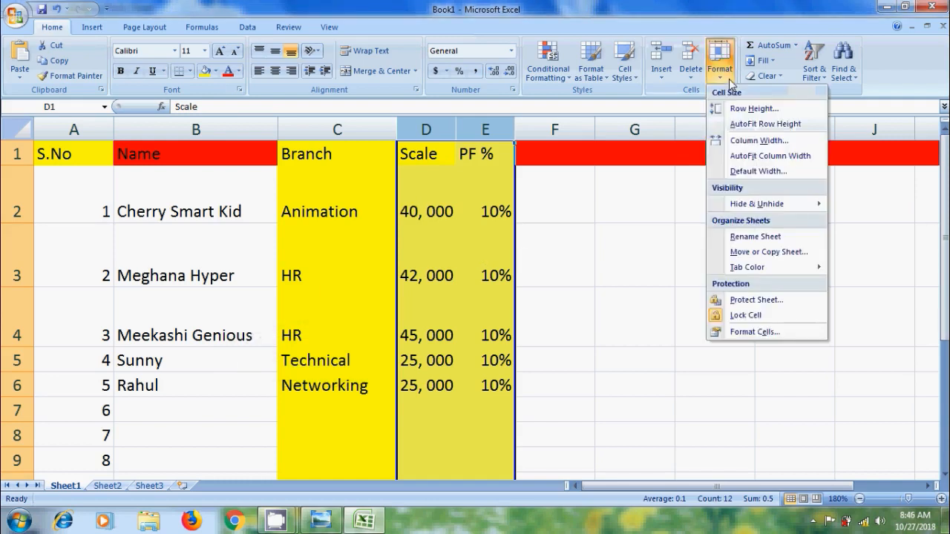
left_click(776, 143)
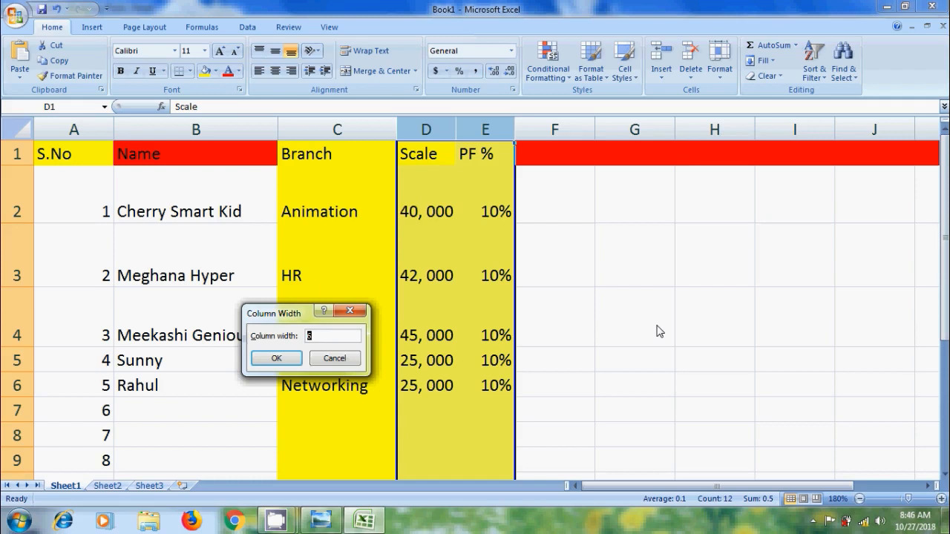
type("8.43")
key("Return")
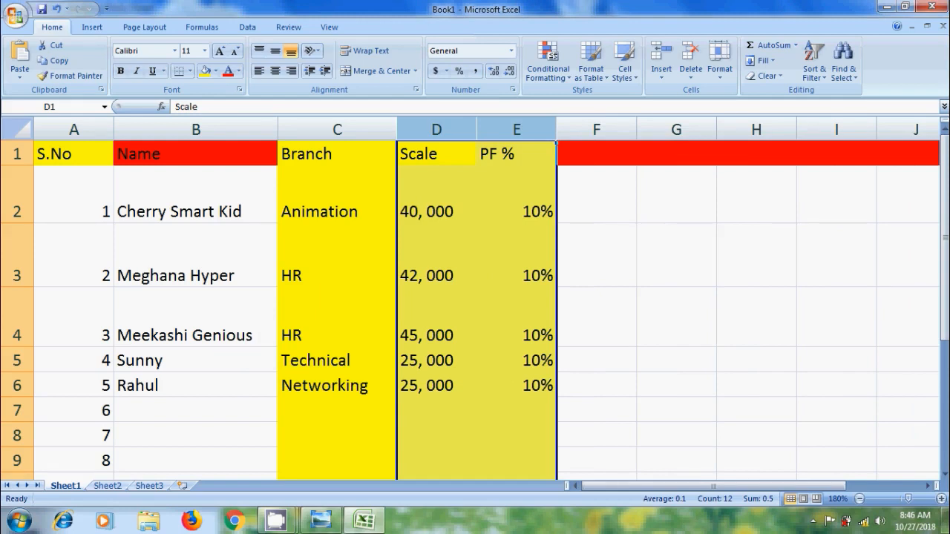
- Set the row height of rows 5 and 6 to 20
left_click_drag(69, 357, 79, 377)
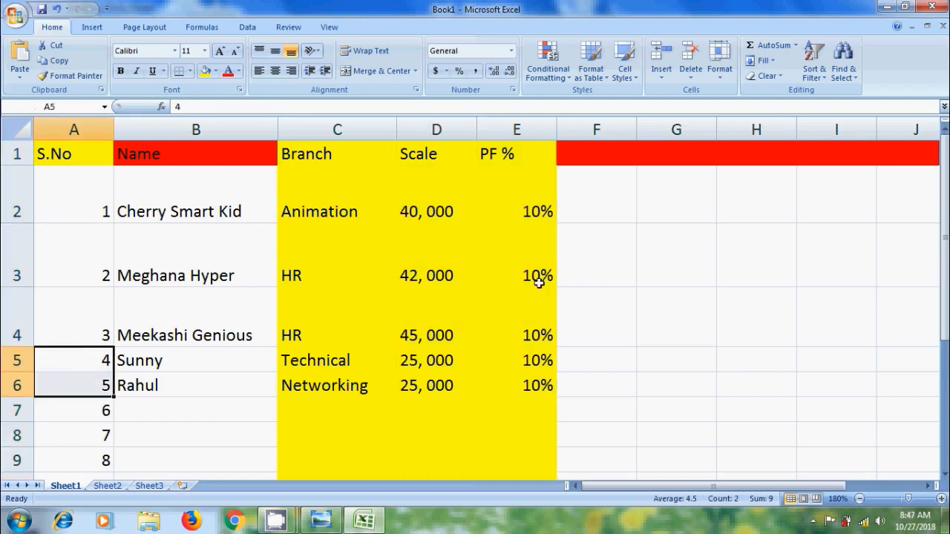
left_click(721, 74)
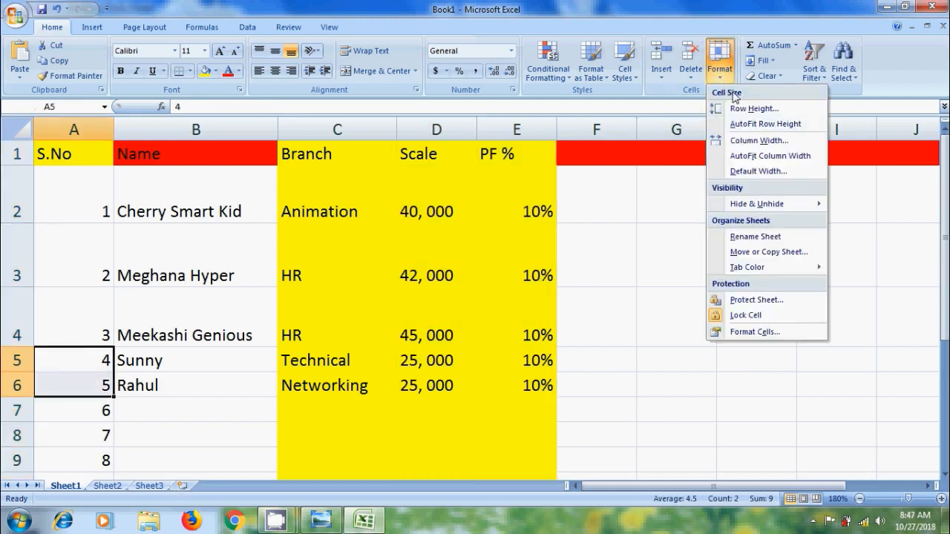
left_click(755, 109)
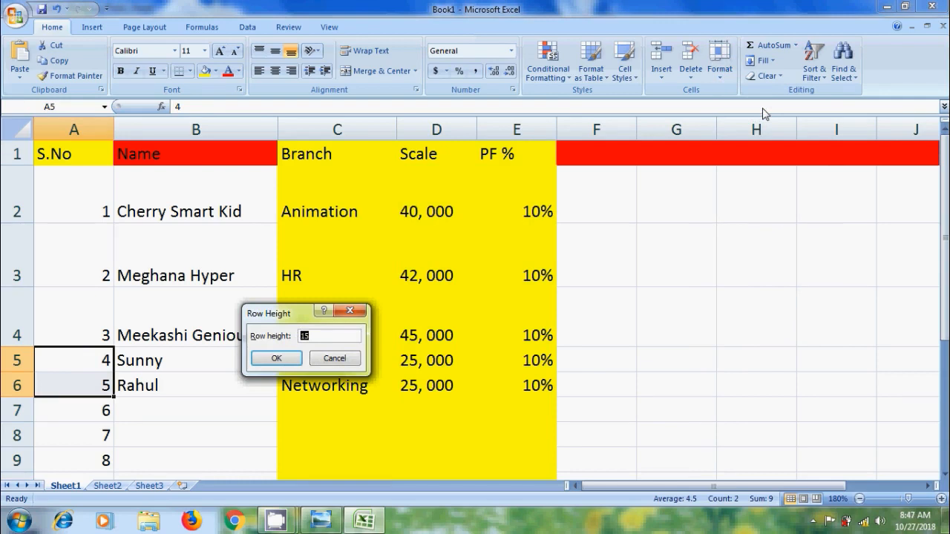
type("20")
left_click(275, 359)
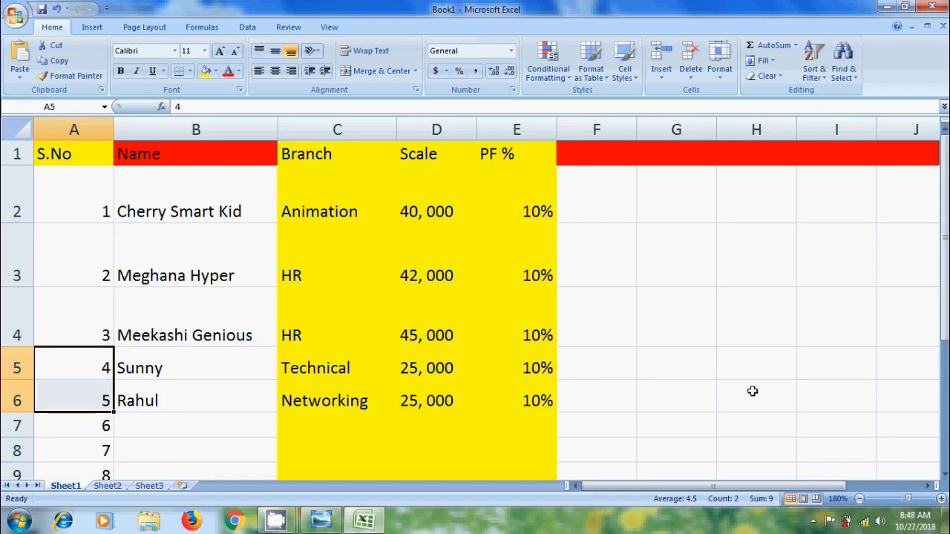
- Check the row height of row 7 without changing it
left_click(765, 434)
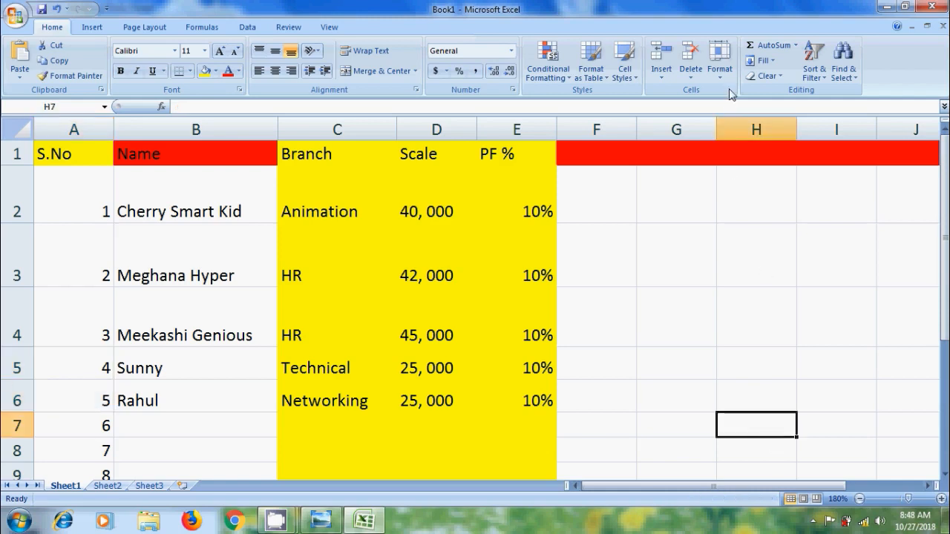
left_click(719, 70)
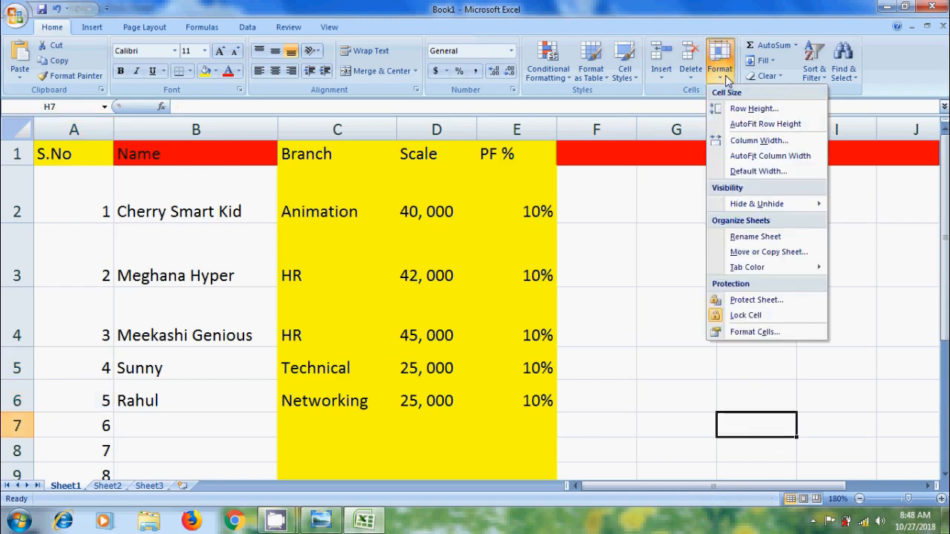
left_click(743, 109)
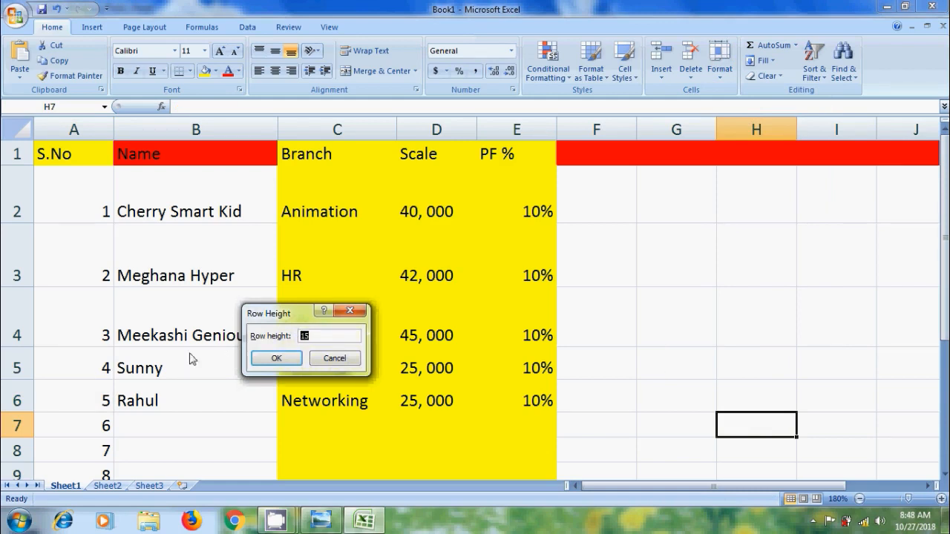
left_click(335, 360)
- Set a uniform row height of 15 for rows 2 to 6
left_click(87, 197)
left_click_drag(86, 197, 93, 392)
left_click(727, 74)
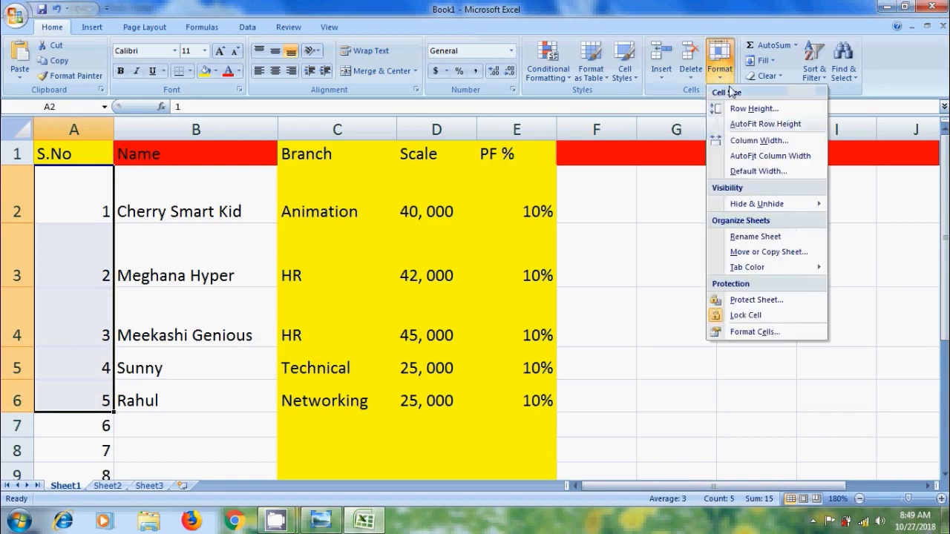
left_click(756, 111)
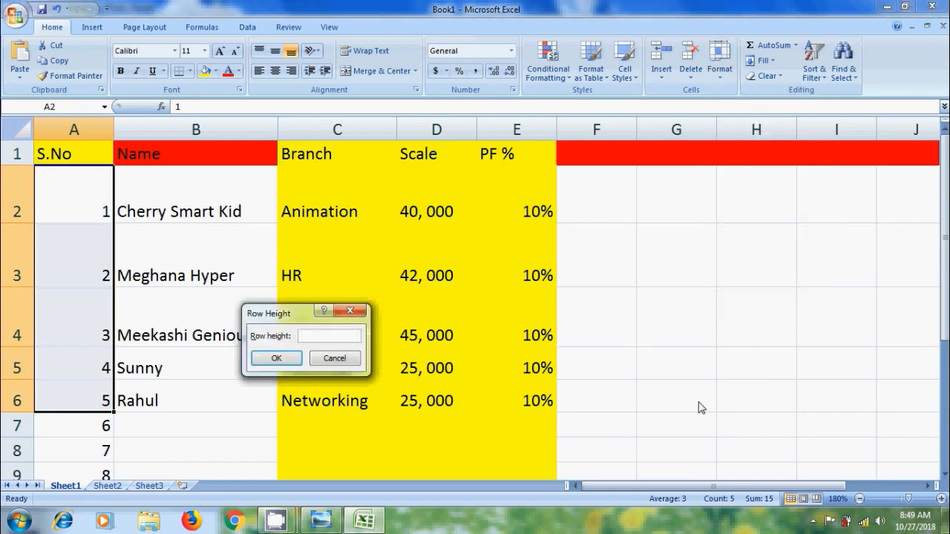
type("15")
left_click(296, 361)
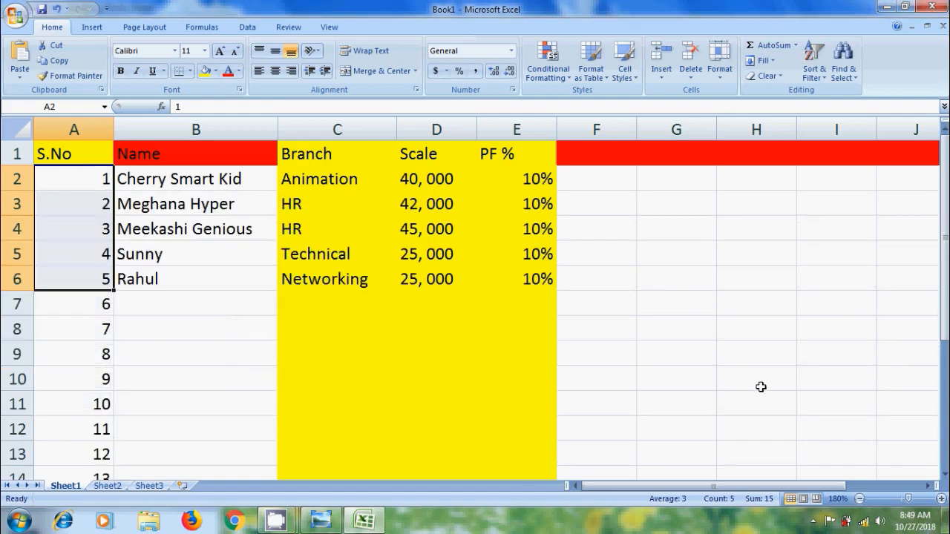
- On Sheet2, AutoFit the column widths and row heights of the product table A1:E7
left_click(107, 485)
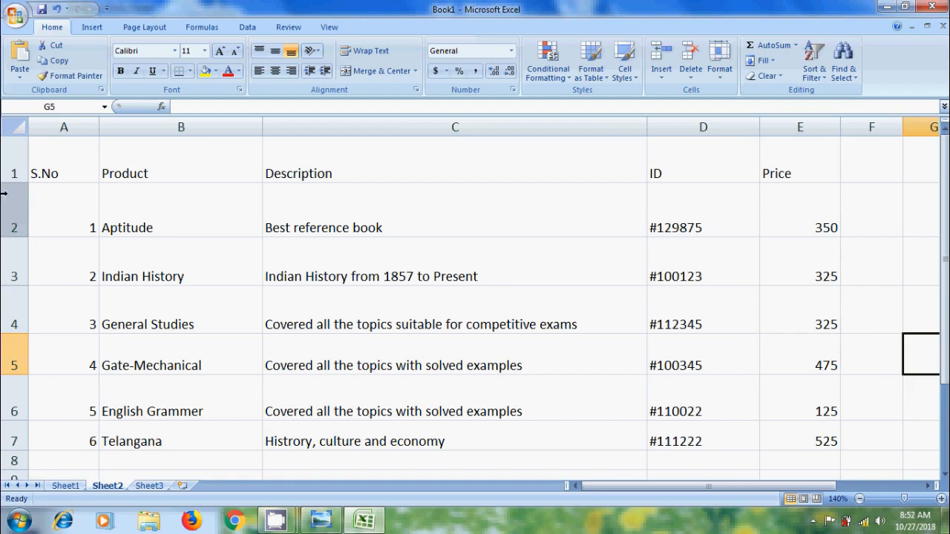
left_click_drag(66, 154, 787, 439)
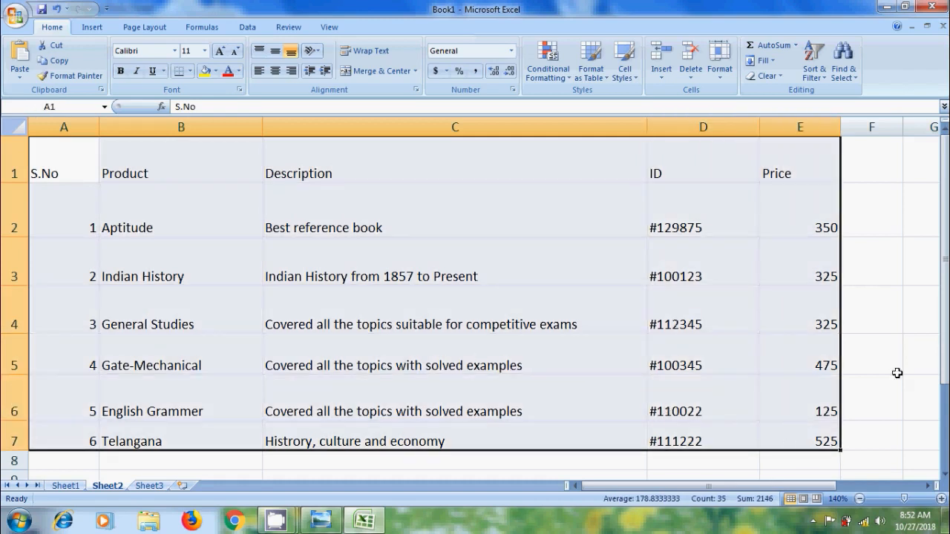
left_click(721, 76)
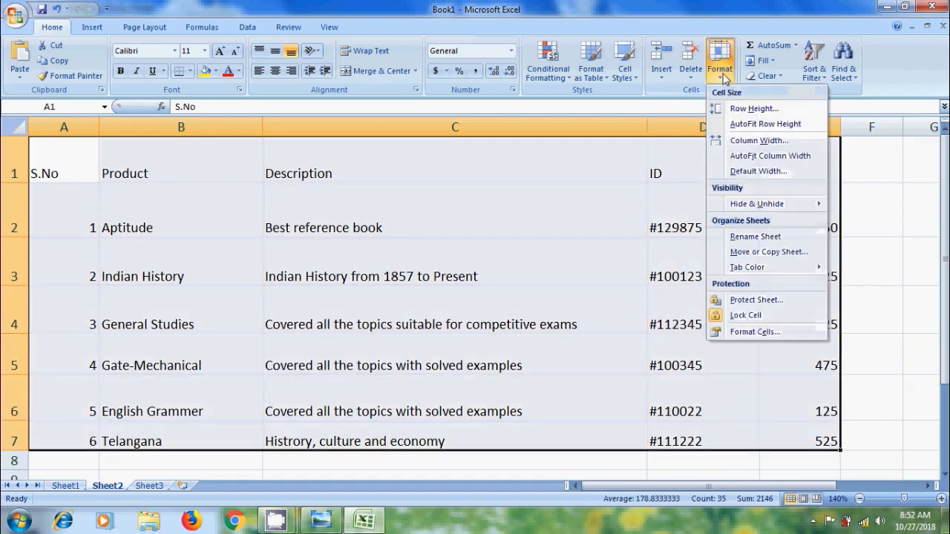
left_click(799, 158)
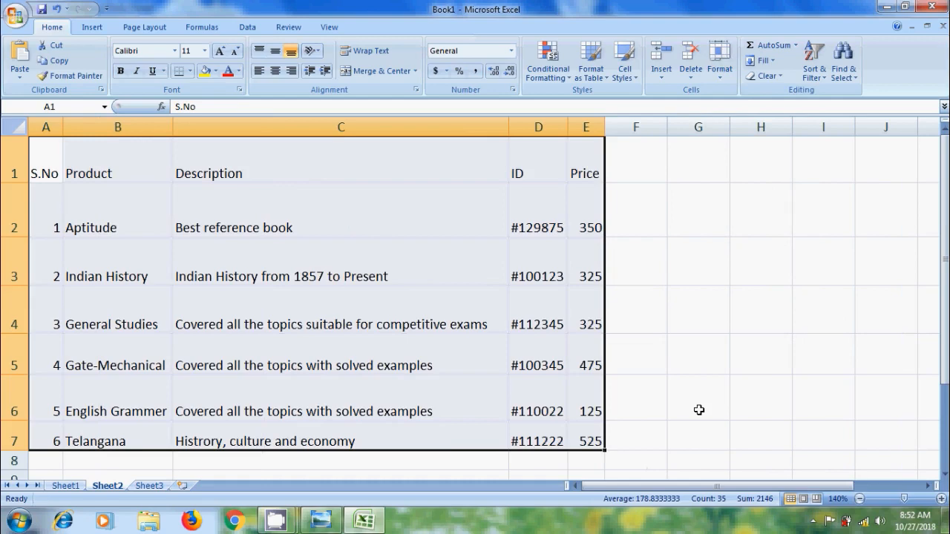
left_click(720, 74)
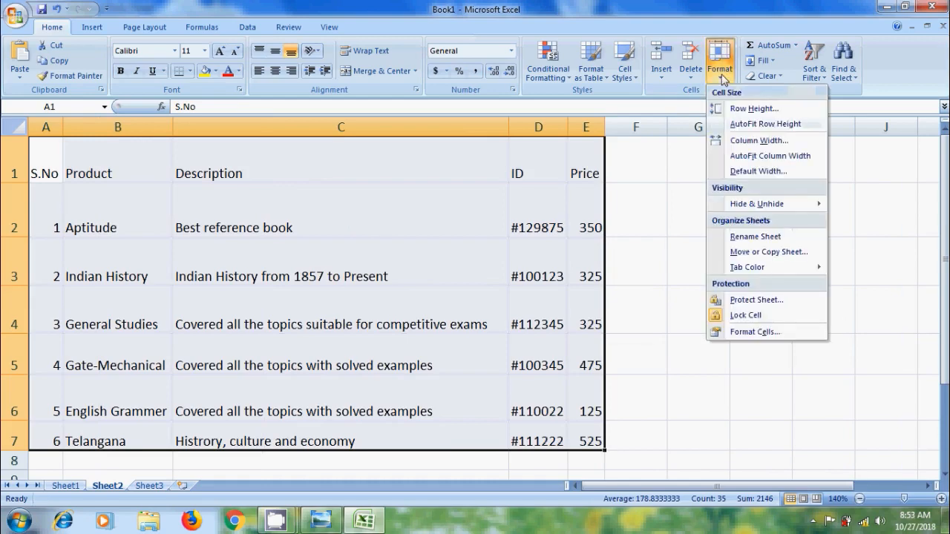
left_click(764, 124)
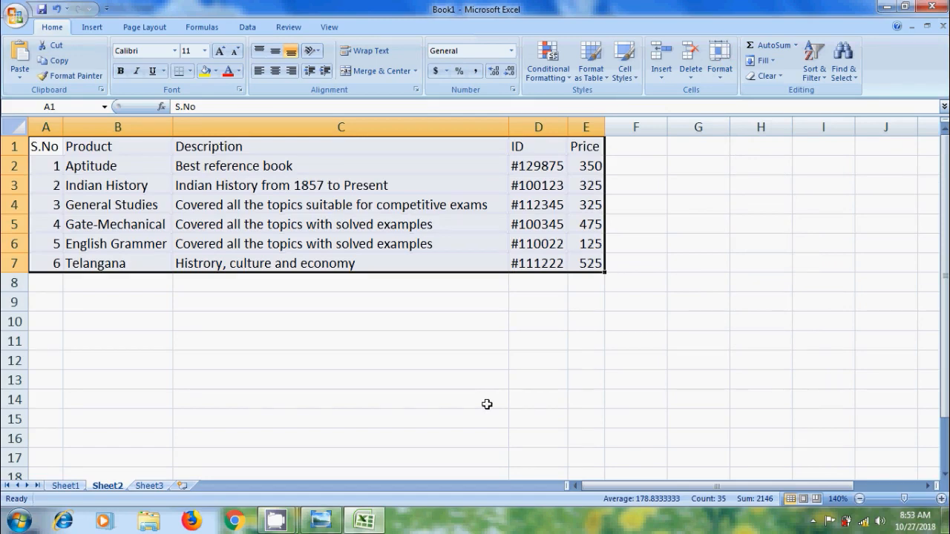
- Hide rows 3 and 4 (Indian History and General Studies) in the product table
left_click_drag(14, 185, 13, 206)
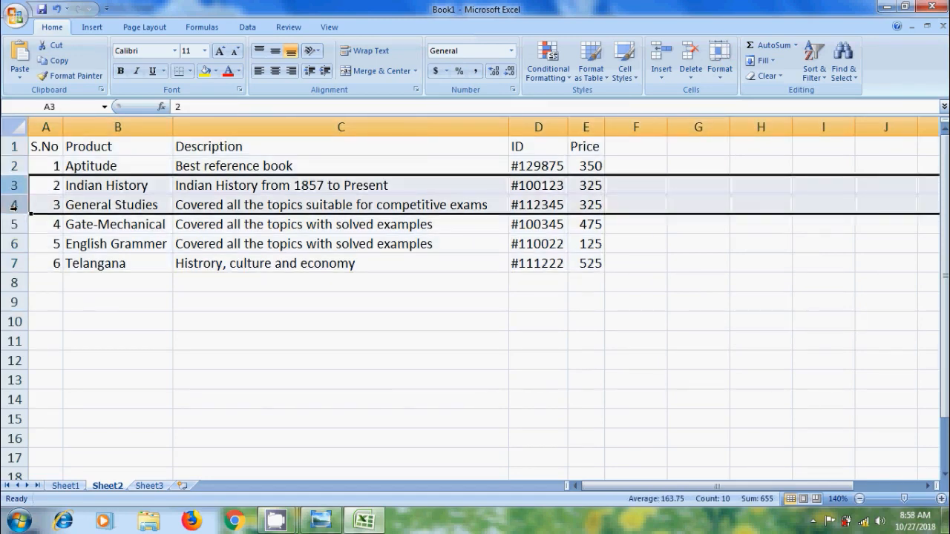
left_click(724, 74)
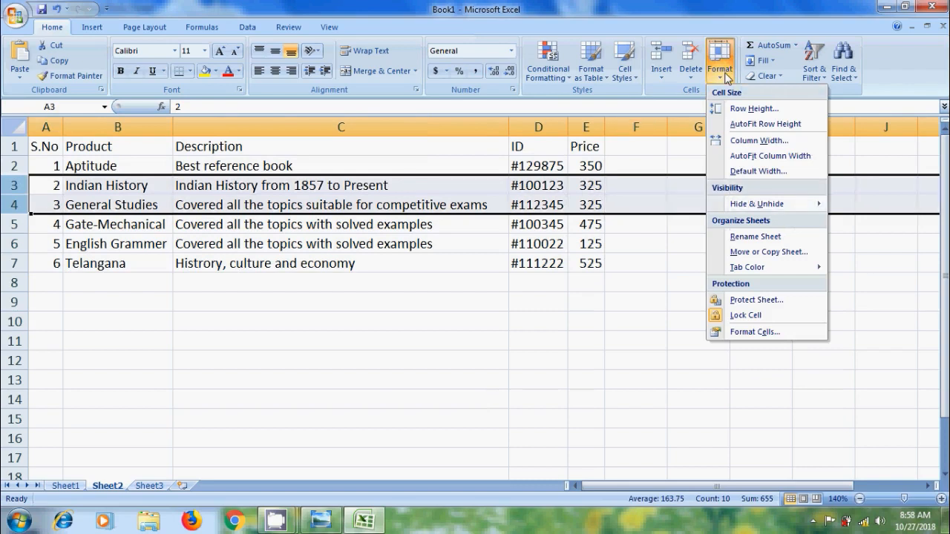
mouse_move(791, 213)
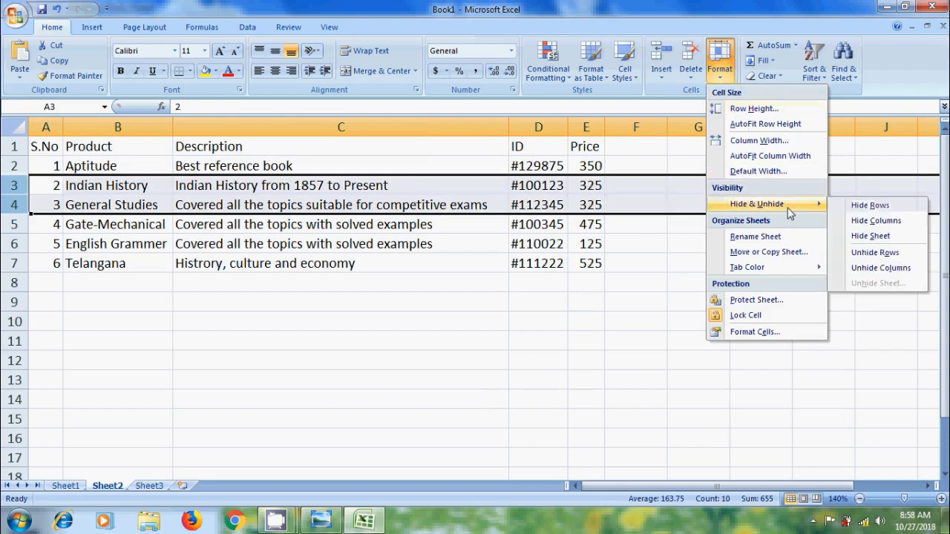
left_click(889, 203)
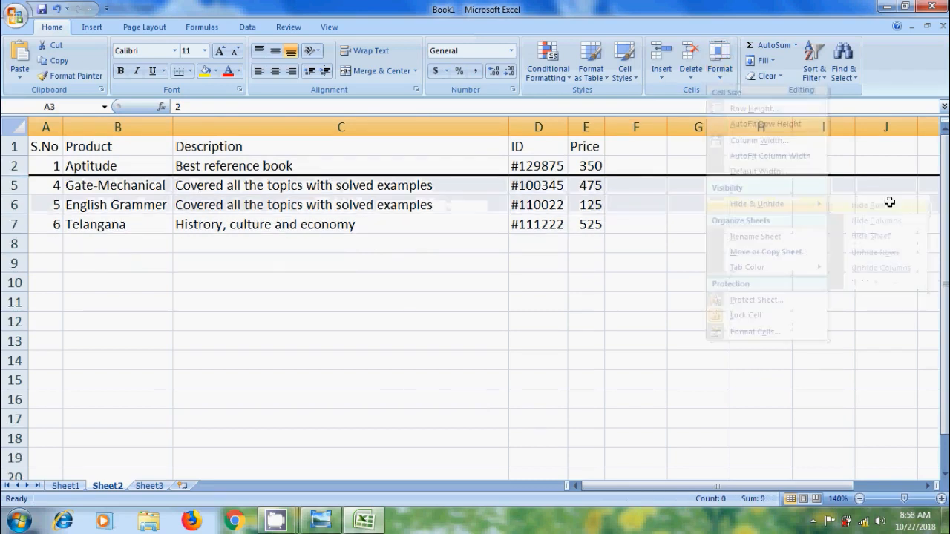
- Unhide rows 3 and 4 of the product table
left_click(718, 59)
mouse_move(781, 210)
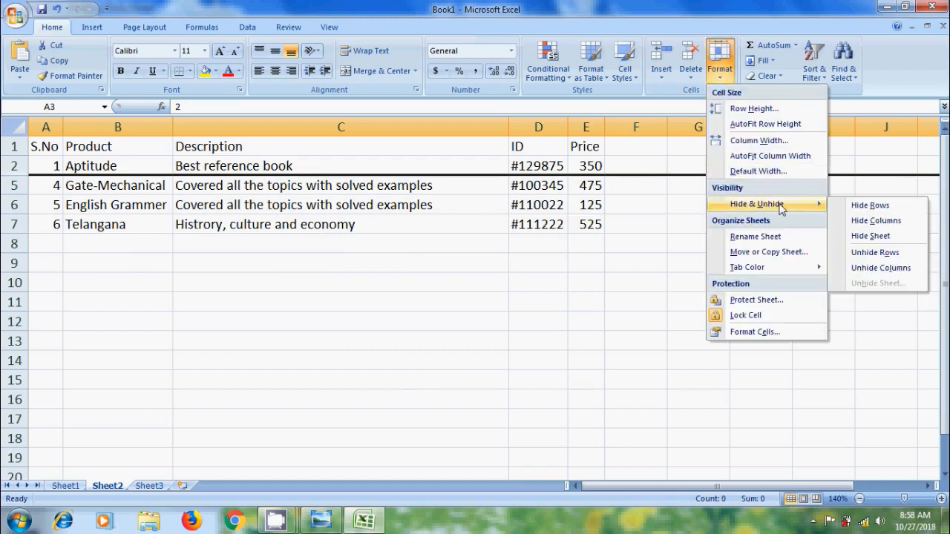
left_click(909, 257)
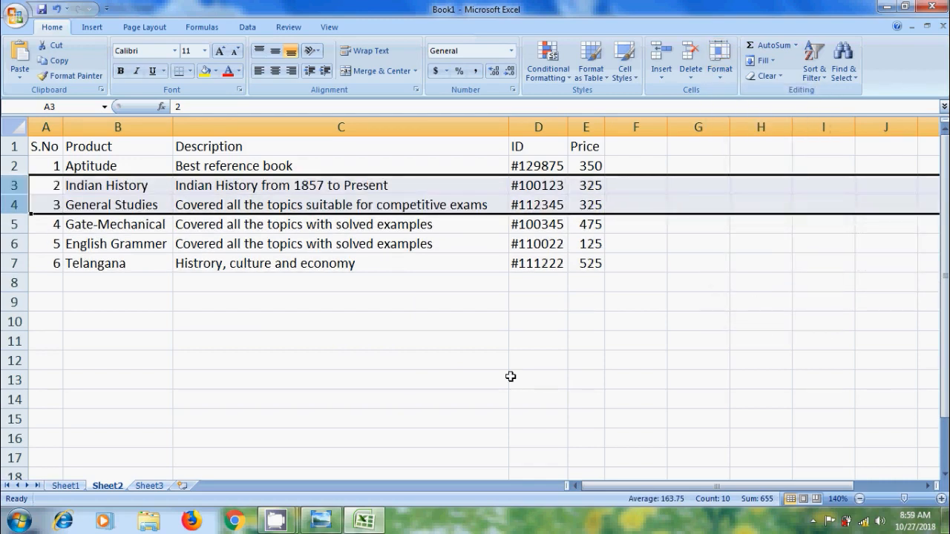
- Hide columns D and E (ID and Price) in the product table
left_click(552, 126)
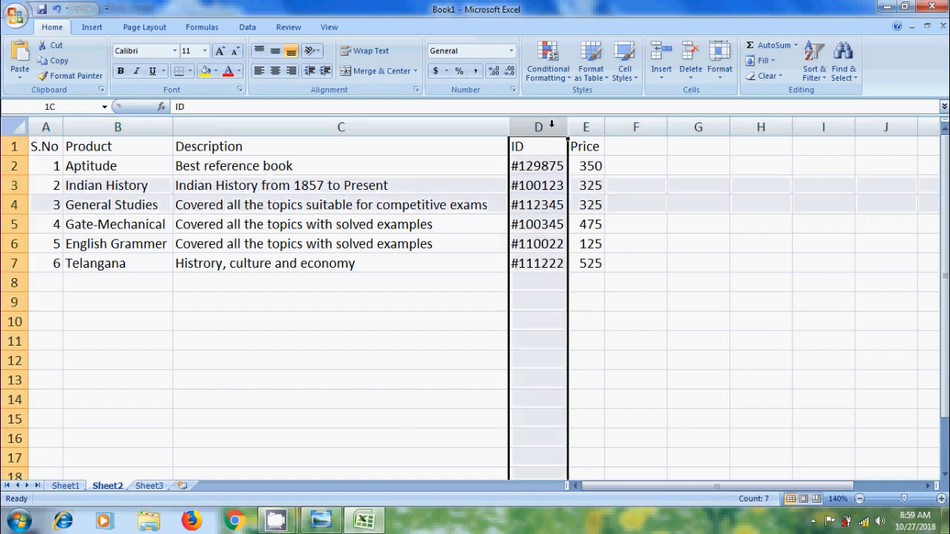
left_click_drag(551, 126, 587, 127)
left_click(724, 70)
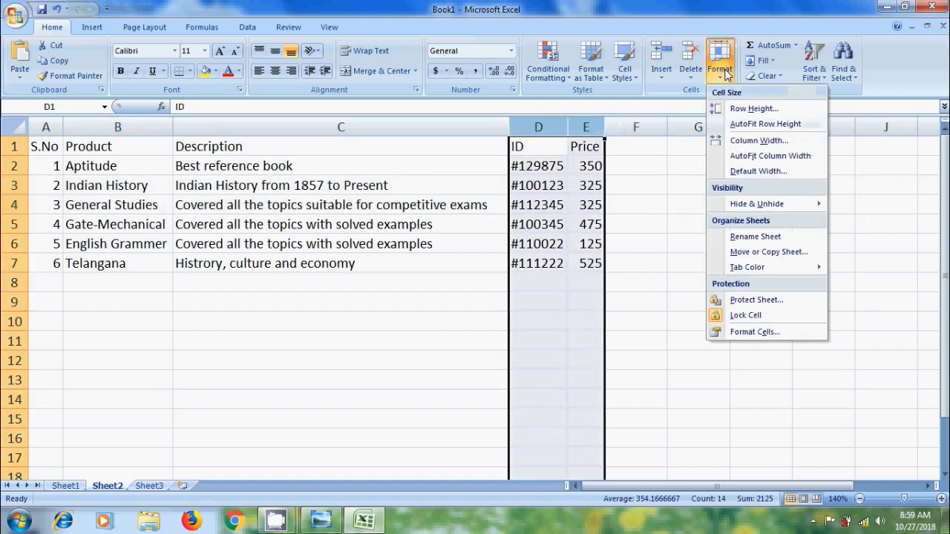
mouse_move(797, 206)
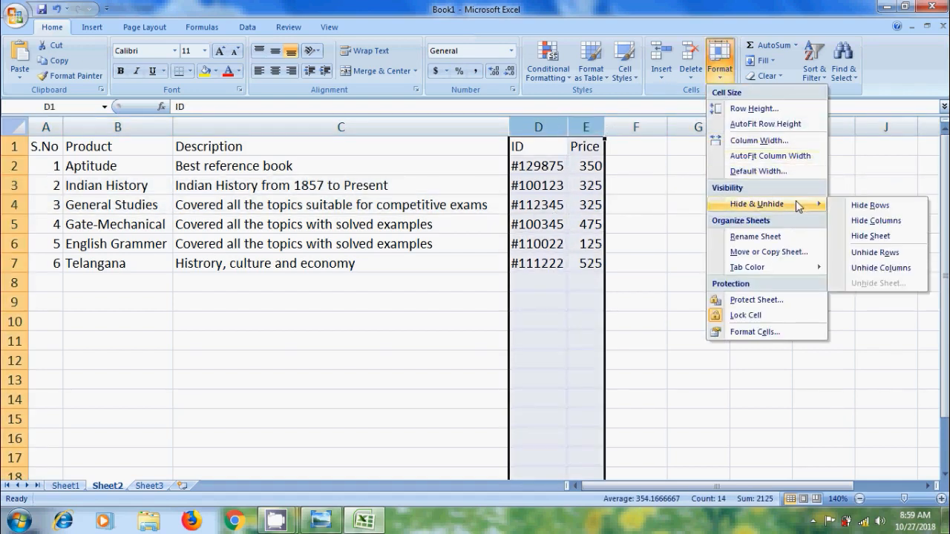
left_click(892, 221)
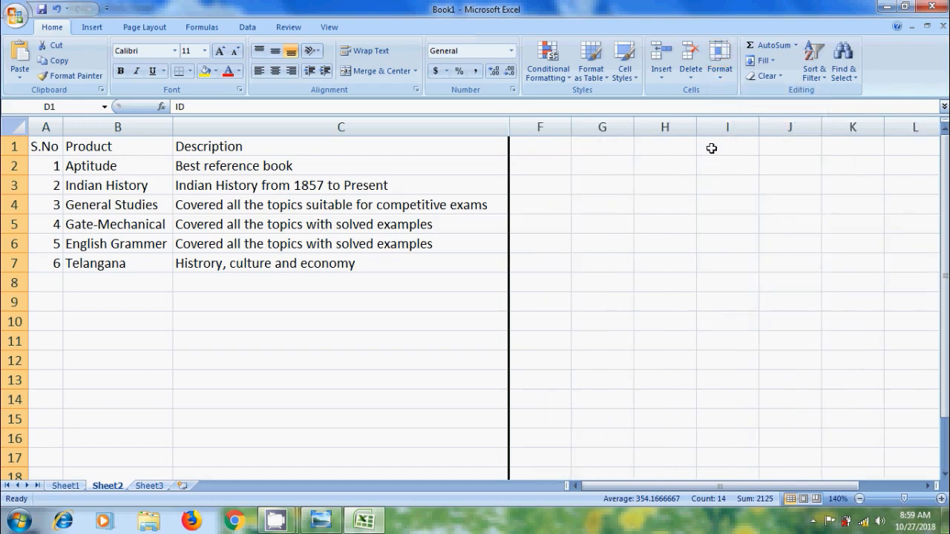
- Unhide columns D and E of the product table
left_click(722, 78)
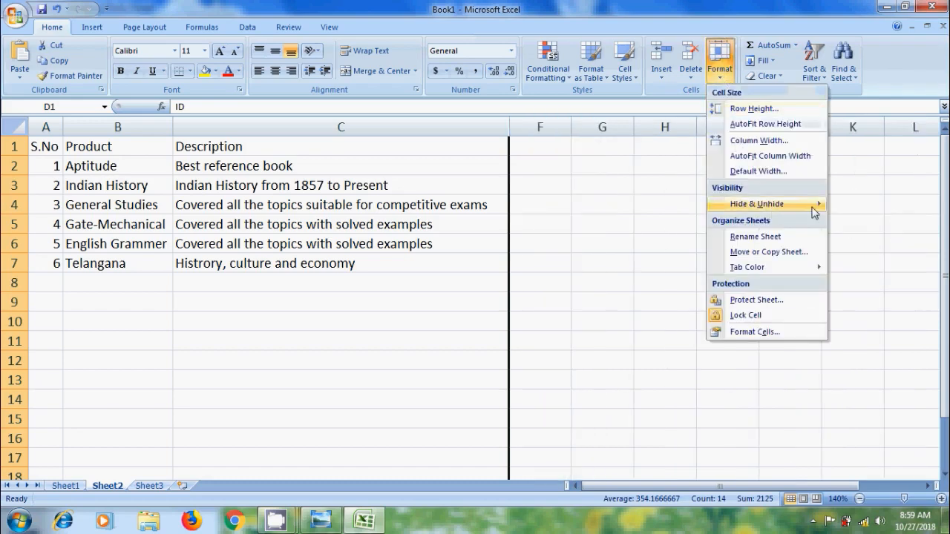
mouse_move(815, 208)
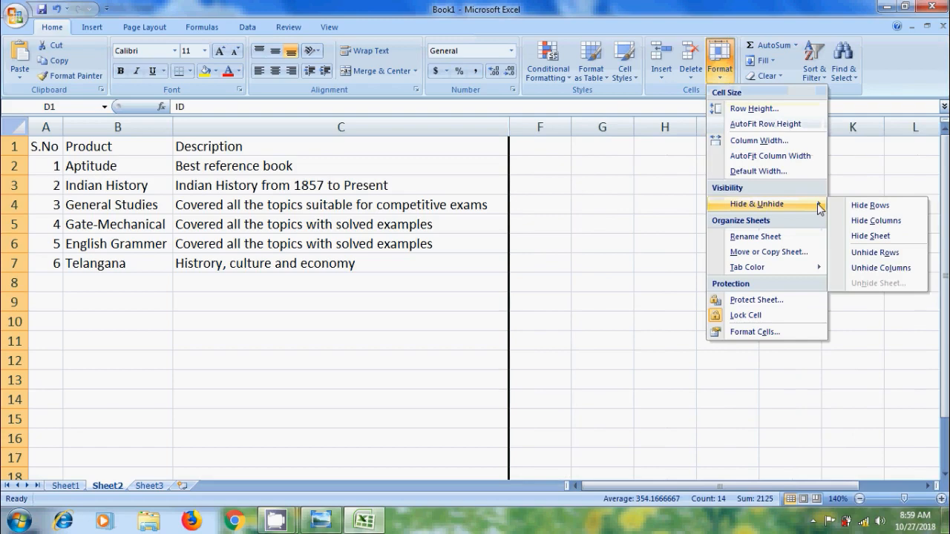
left_click(906, 272)
- Switch to the "format rows" image in Windows Photo Viewer and minimize its window to show the desktop
left_click(327, 522)
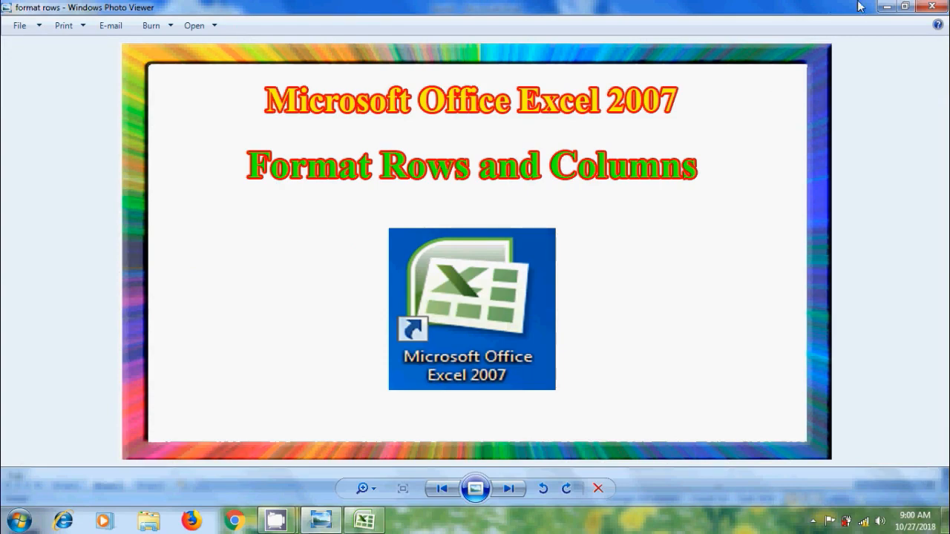
left_click(886, 6)
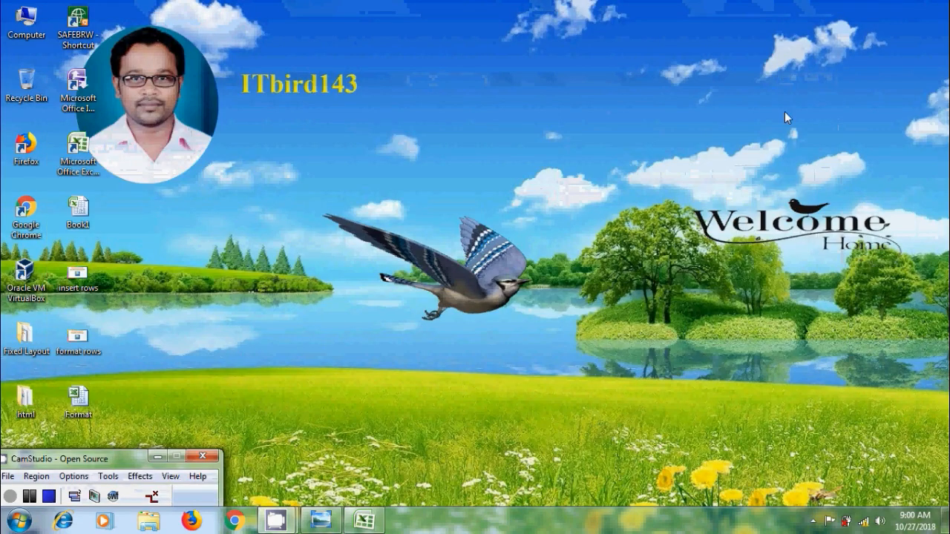